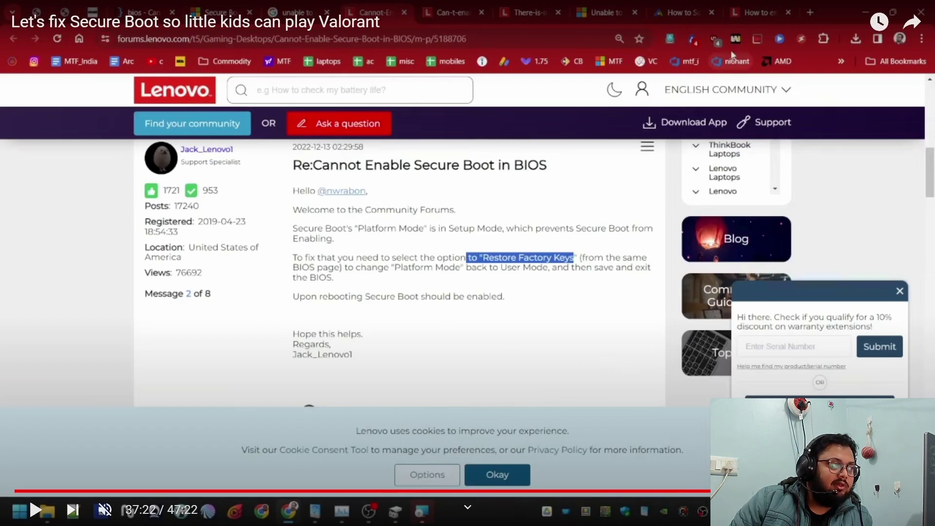
Seek the replay to about 39:11, where the BIOS Secure Boot screen in Setup Mode shows.
left_click(750, 491)
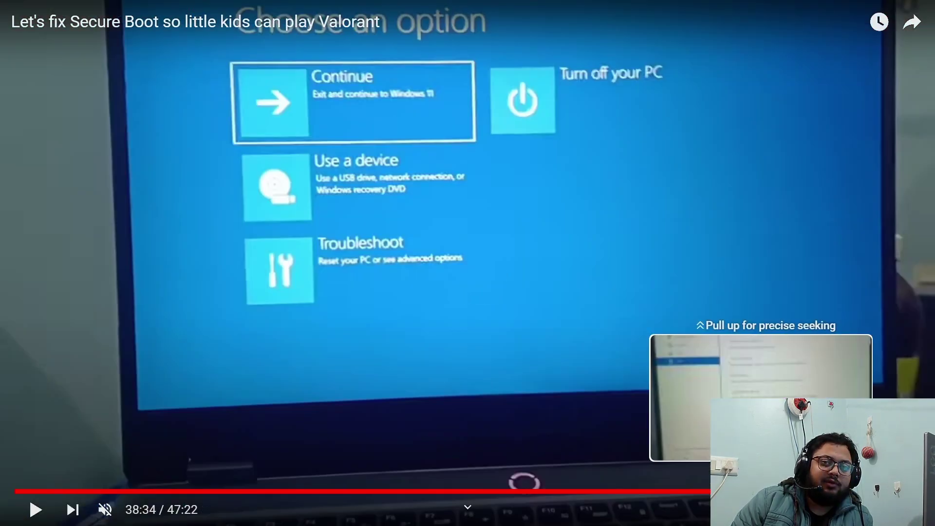
left_click(44, 487)
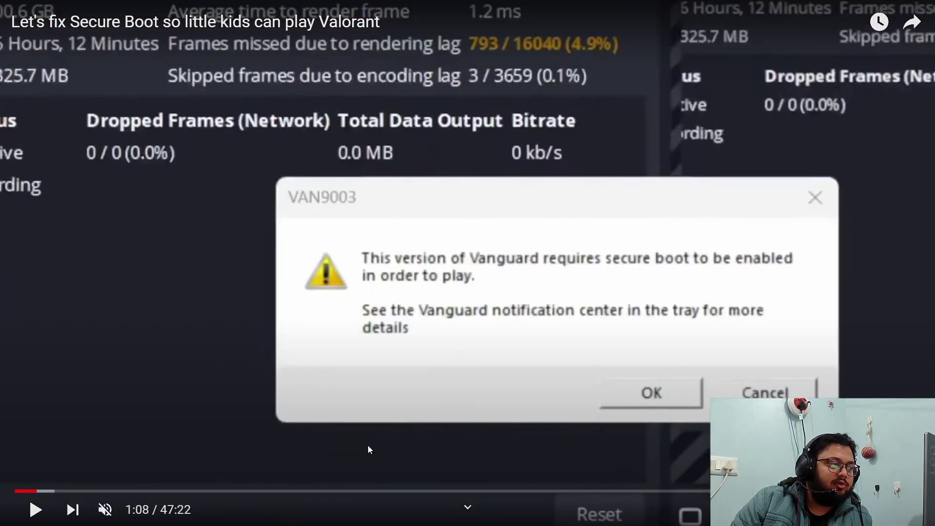
left_click(175, 490)
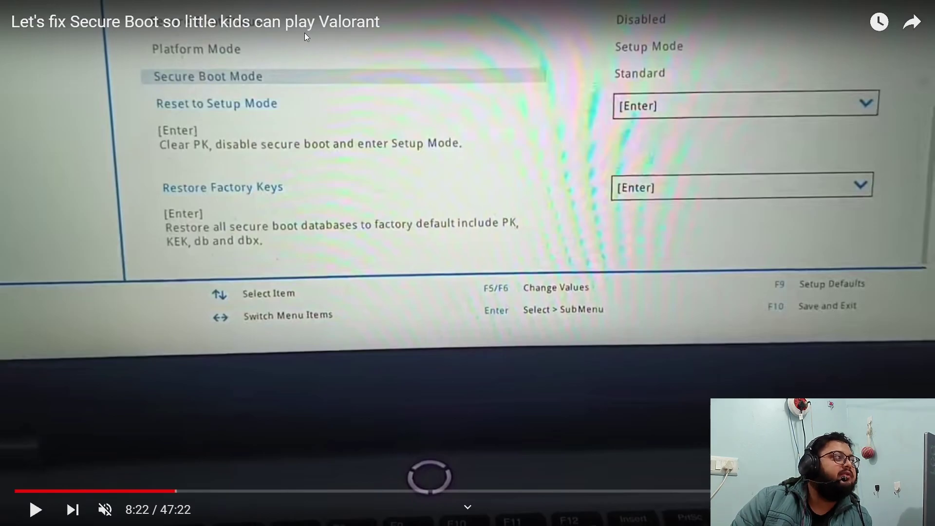
key("Left")
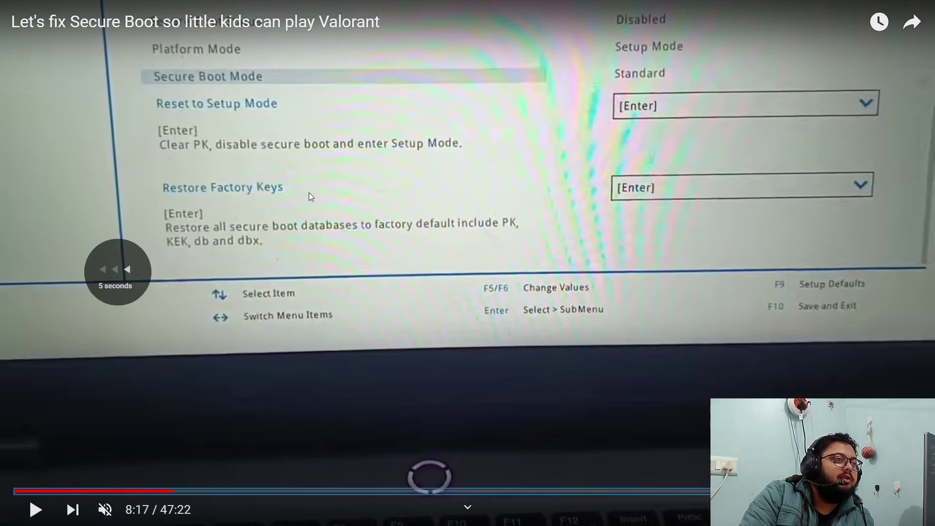
key("Left")
key("Left")
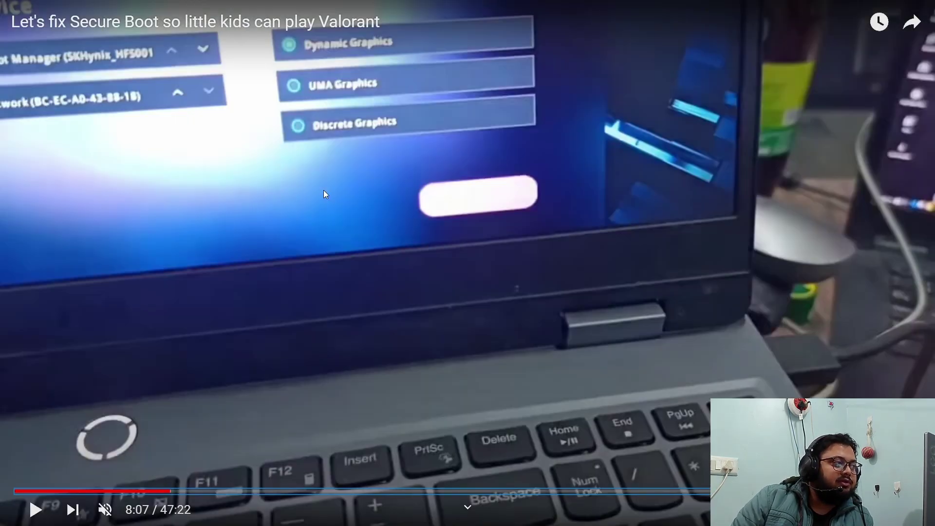
key("Right")
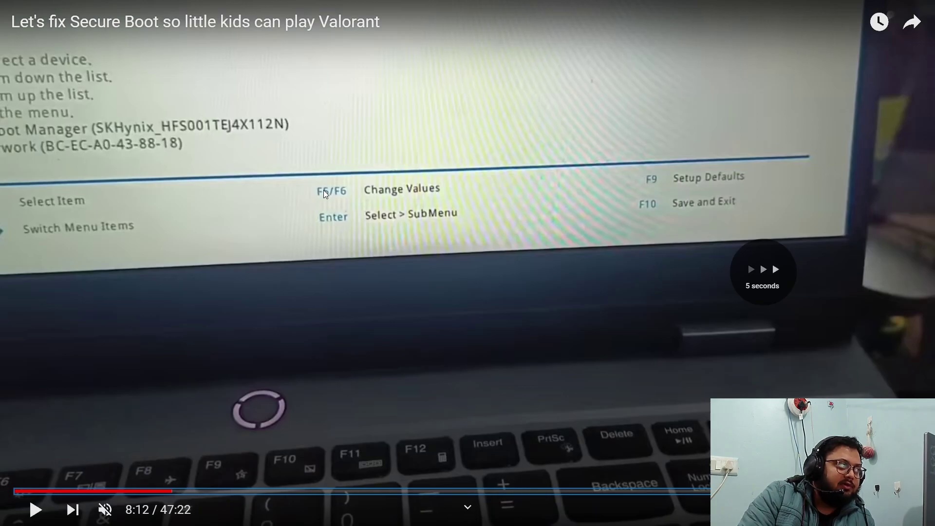
key("Right")
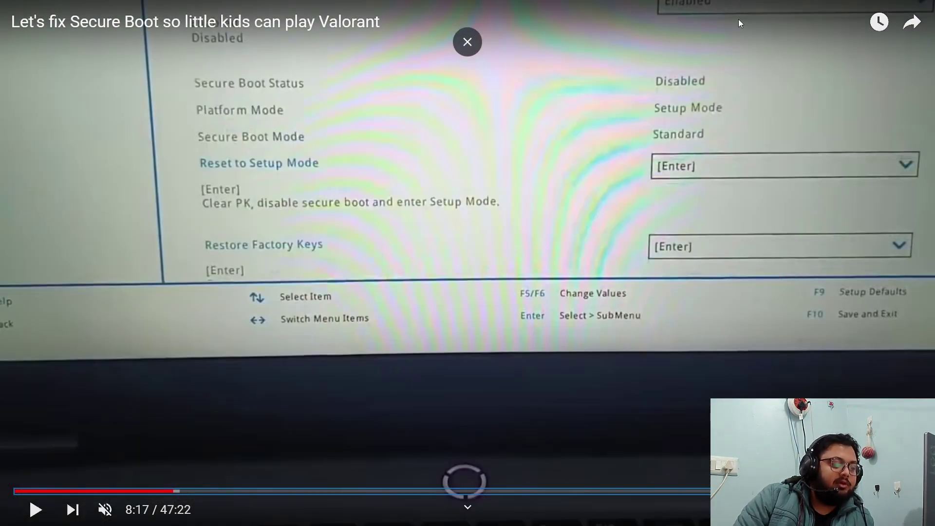
key("Right")
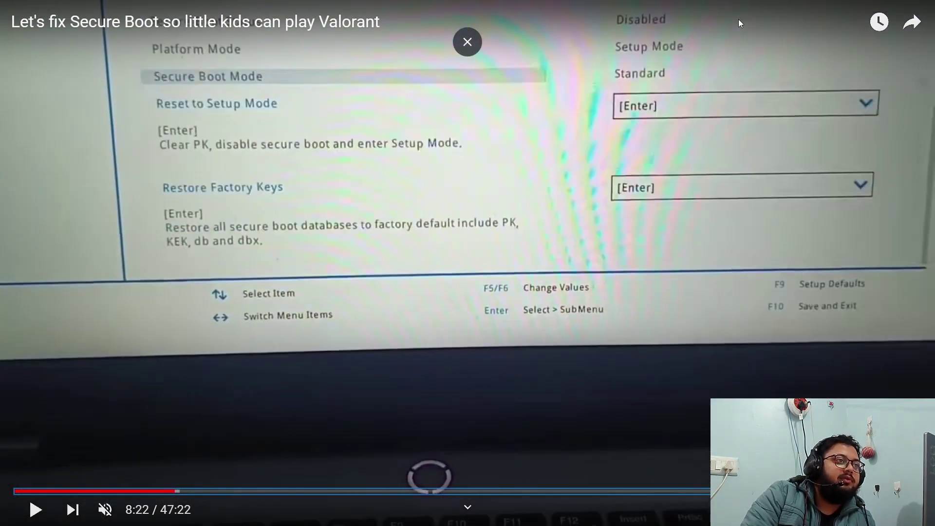
key("Right")
key("Right")
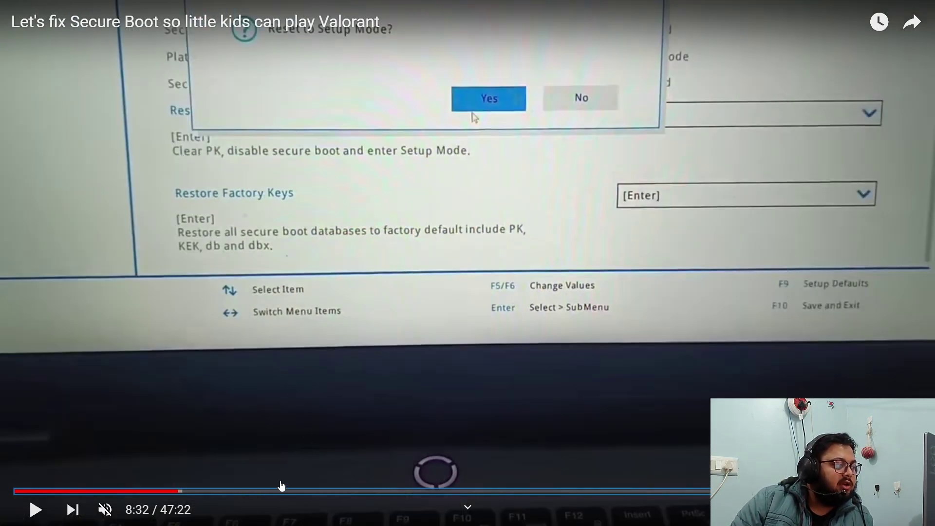
left_click_drag(281, 486, 222, 495)
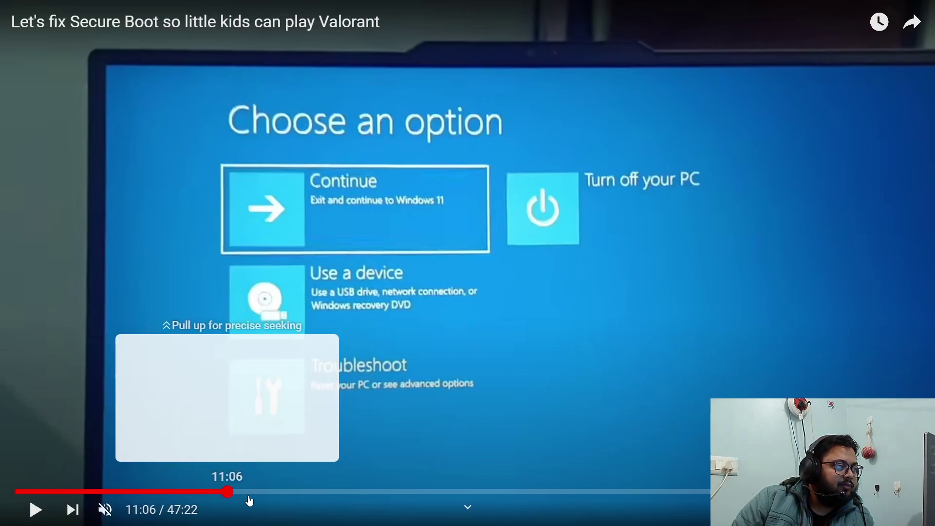
left_click_drag(222, 495, 762, 495)
key("l")
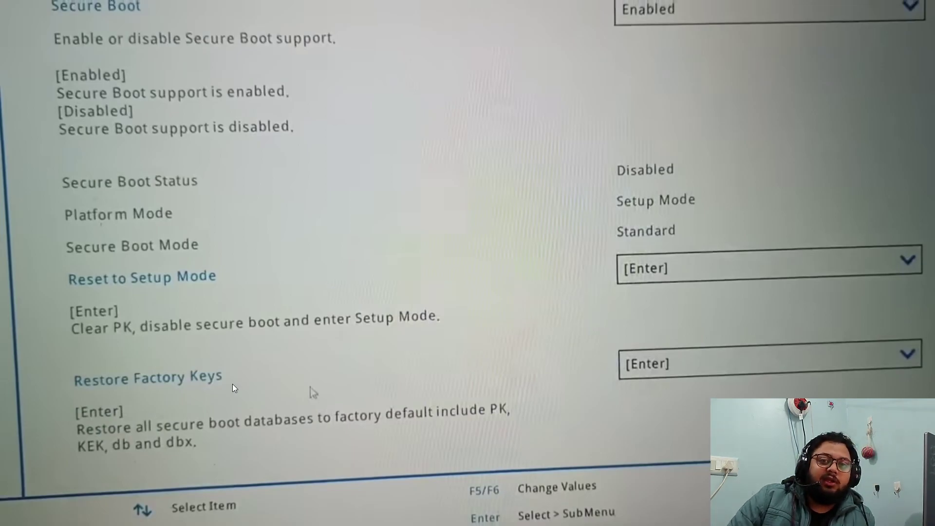
Pause on the Secure Boot settings and scrub back to the TPM precautions page near 2:36.
key("k")
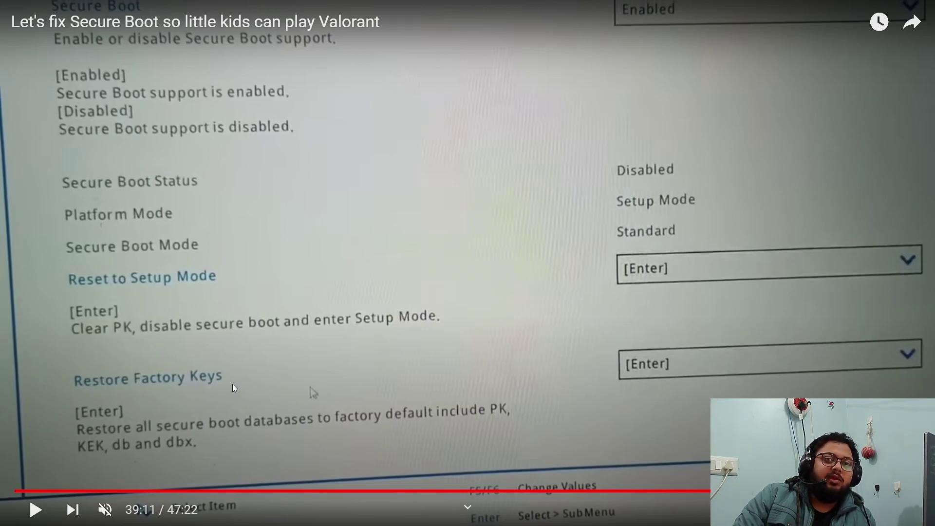
left_click(164, 491)
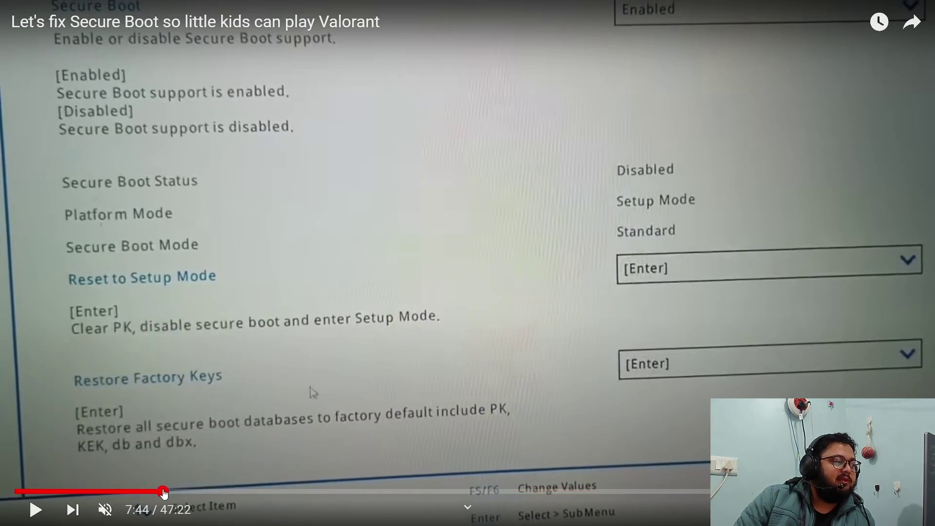
Step the replay back to about 1:40, where the Clear the TPM dialog appears.
left_click_drag(164, 492, 66, 492)
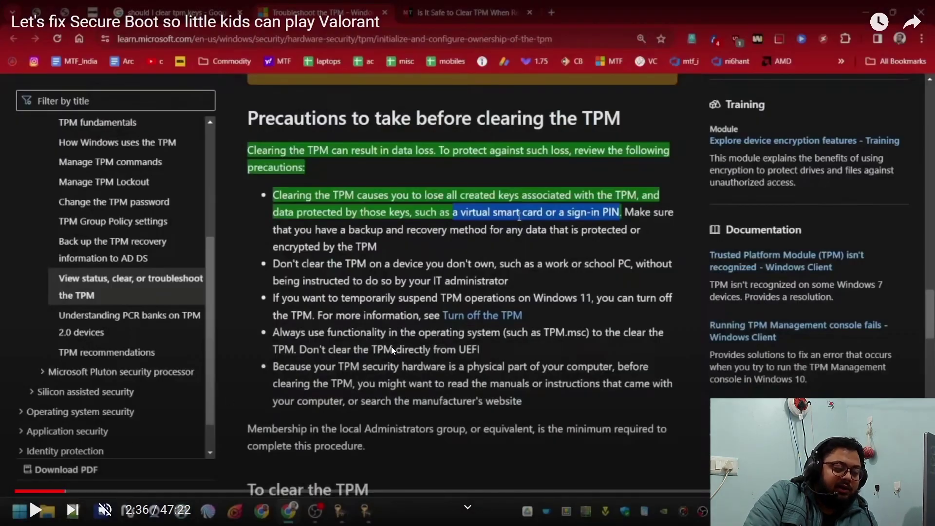
key("Right")
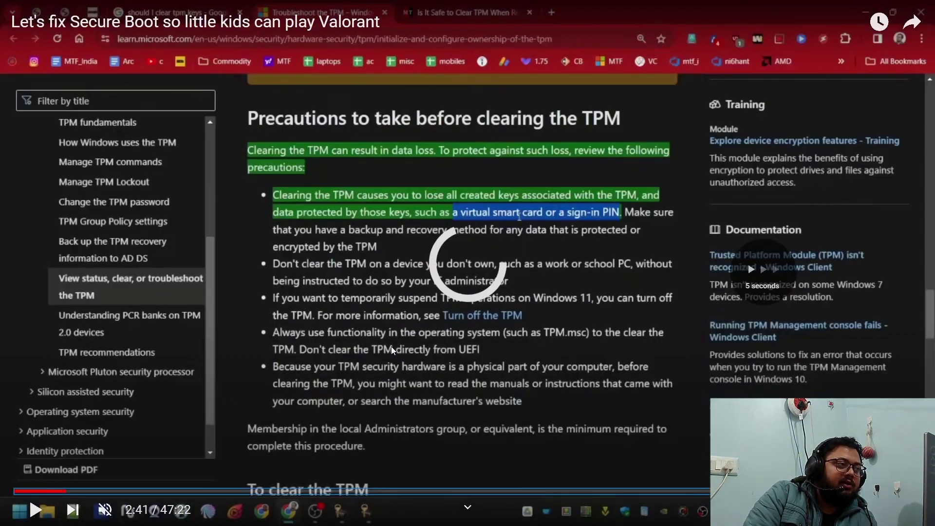
left_click_drag(72, 492, 75, 491)
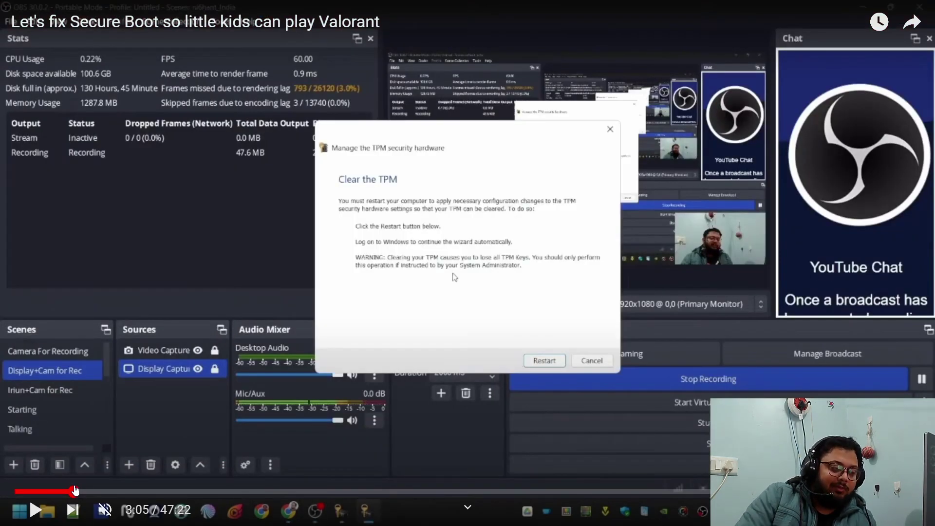
key("Left")
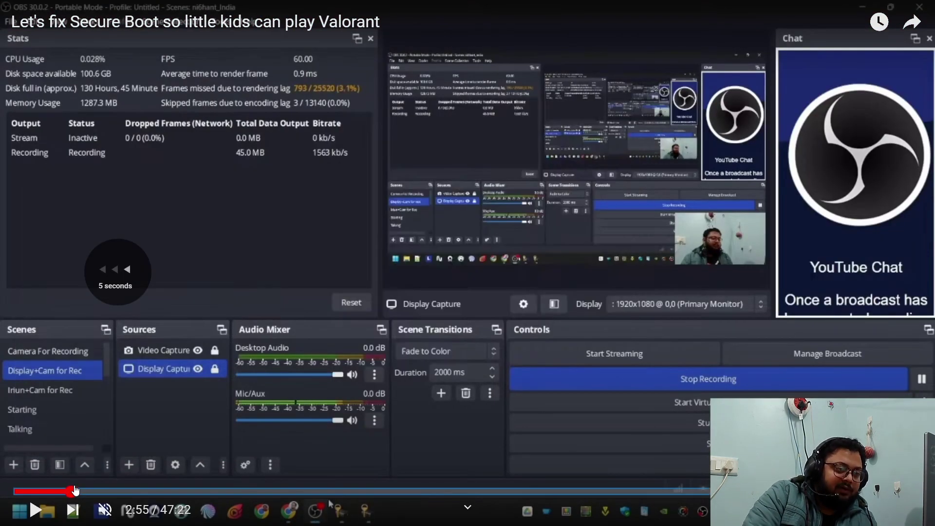
key("Left")
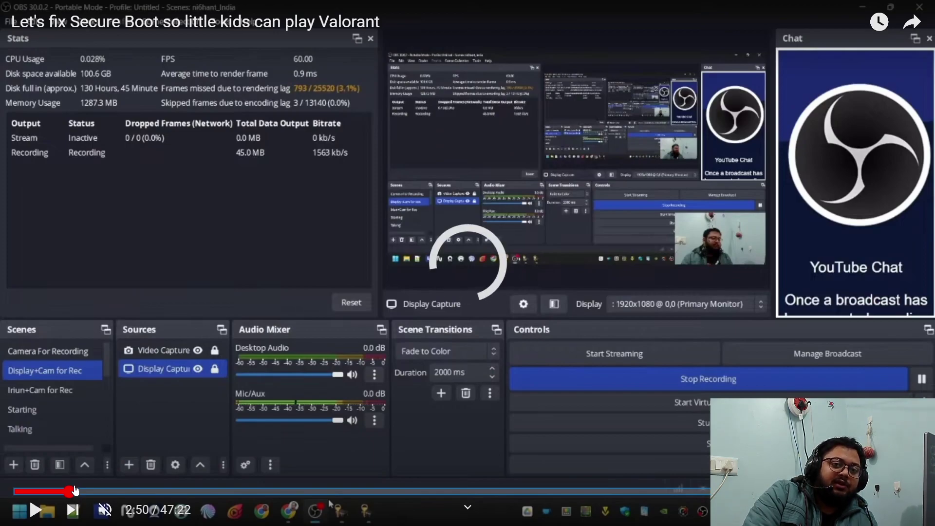
key("Left")
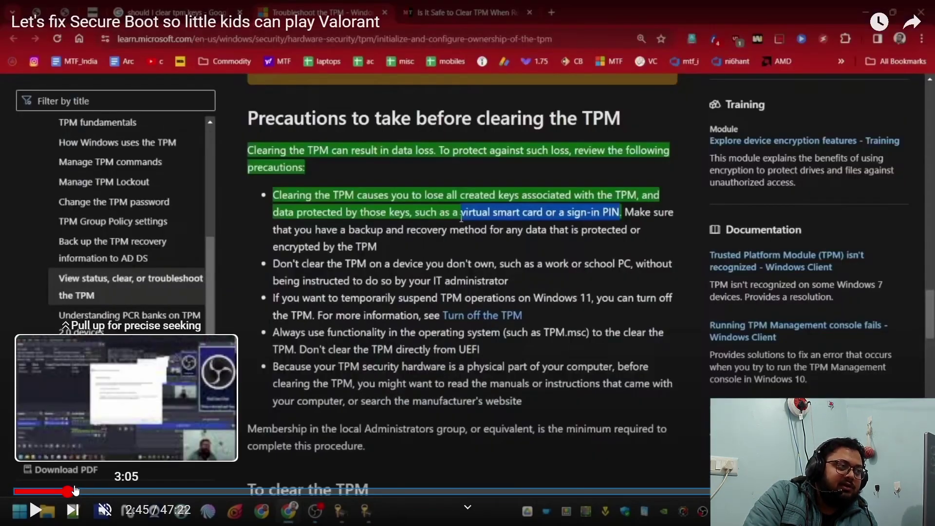
key("Left")
key("Left")
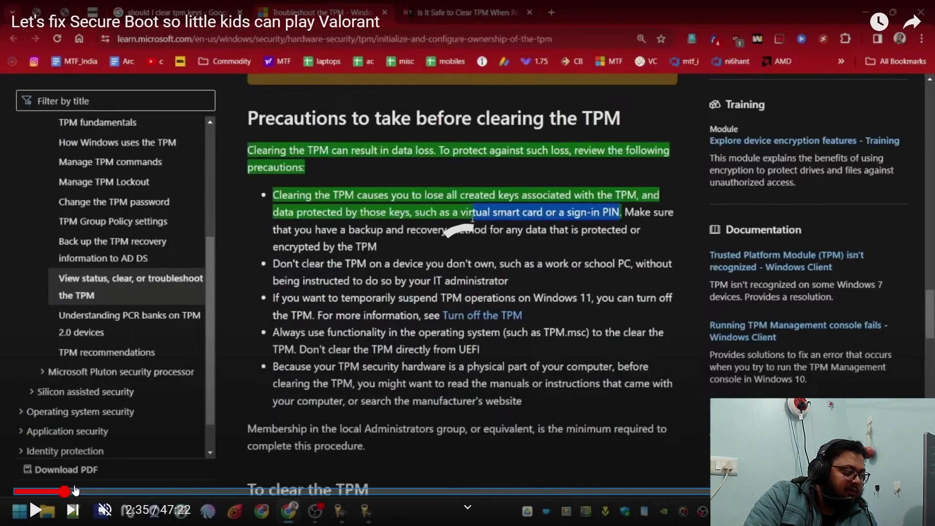
key("Left")
key("Left")
key("Left")
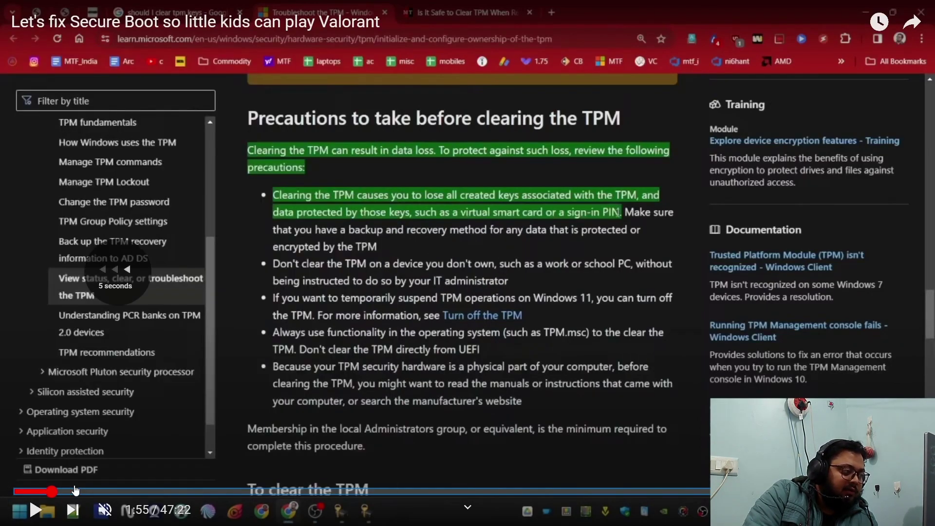
key("Left")
key("Left")
key("Left")
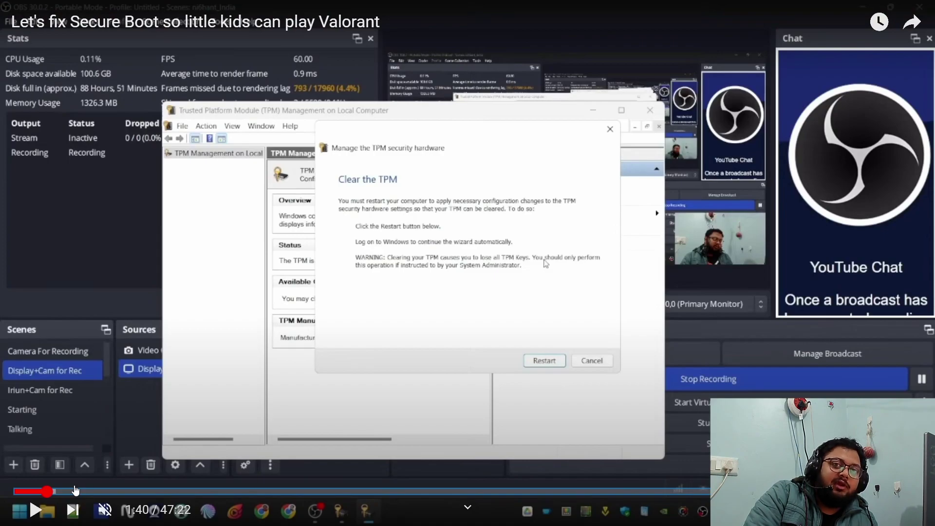
key("Left")
key("Left")
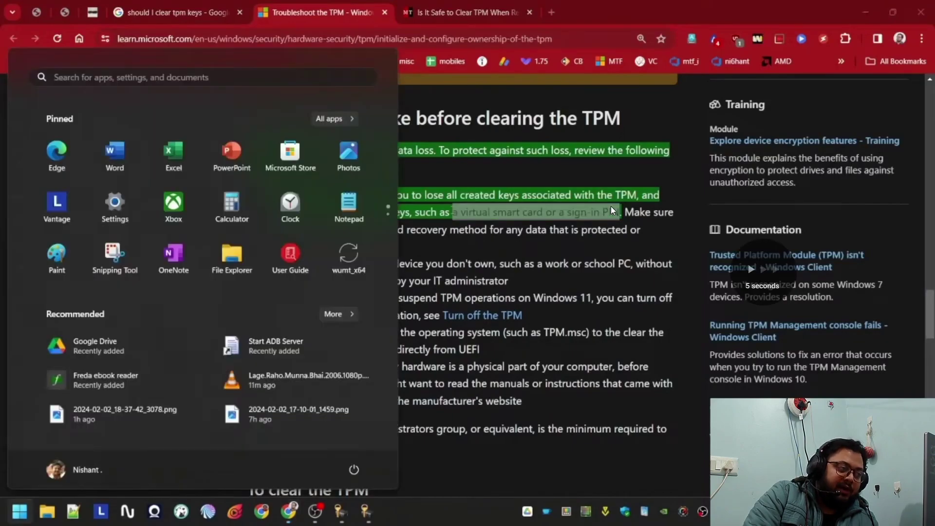
Leave fullscreen and close the browser window so OBS Studio is showing again.
key("super")
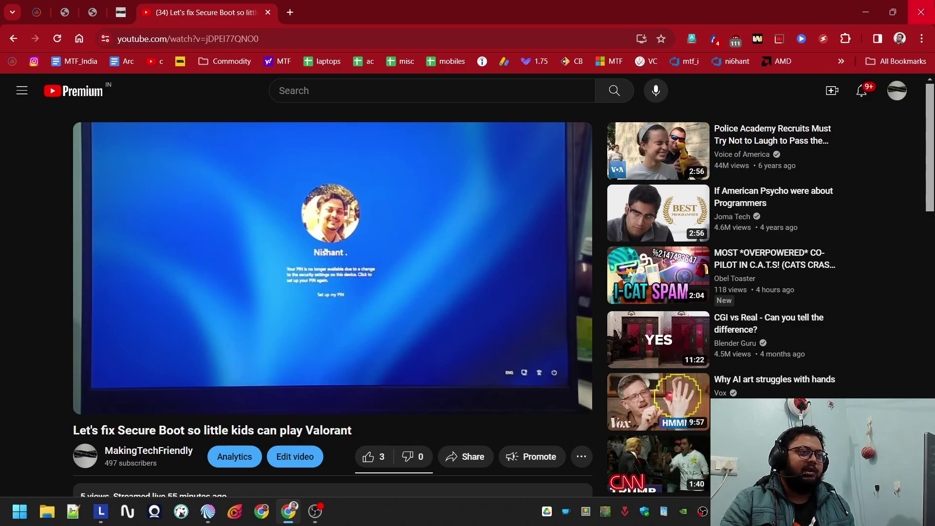
left_click(920, 12)
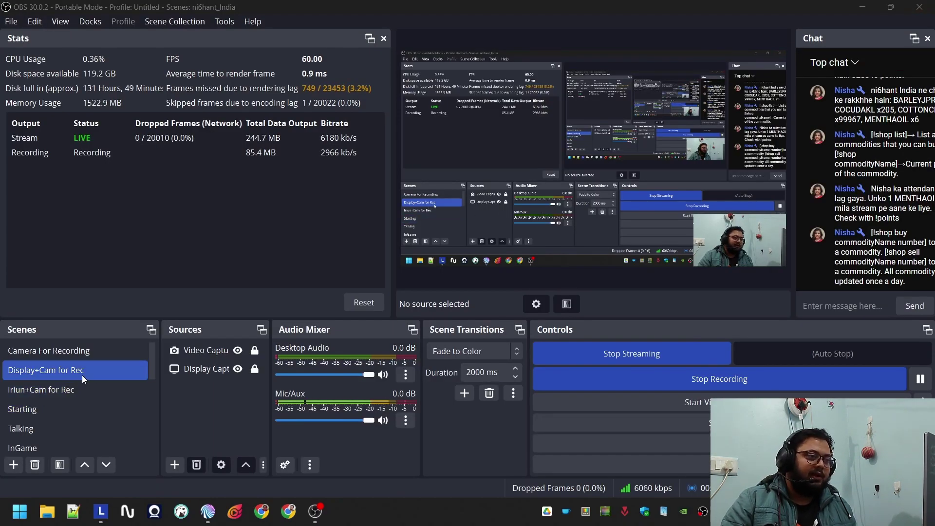